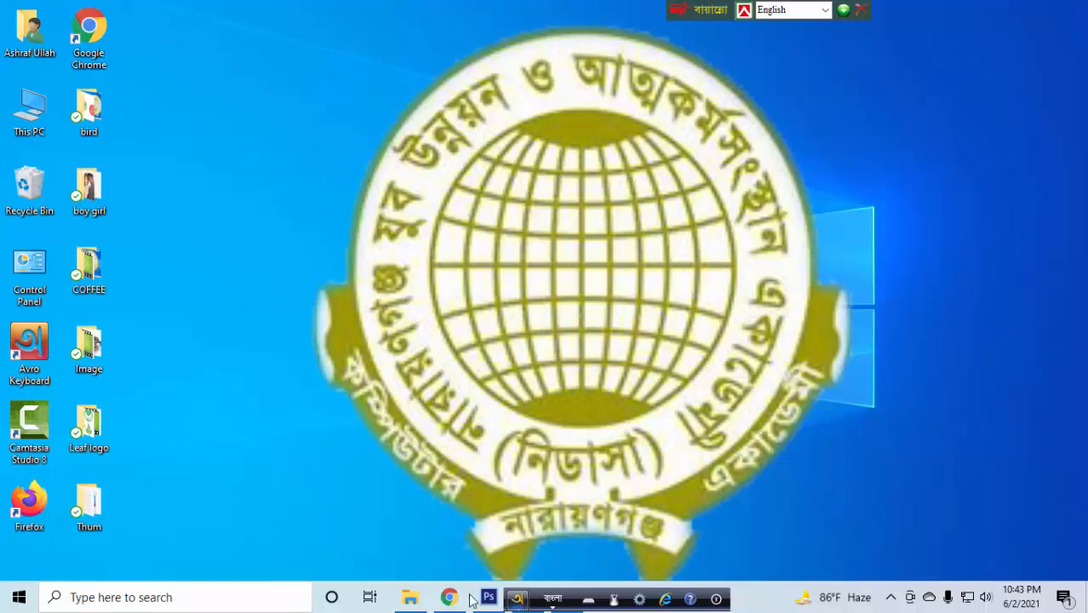
# Switch to Photoshop and open both images from the L=2 image folder: 178622-tree-grass-sky-planet-mood.jpg and 394342.jpg.
pyautogui.click(483, 598)
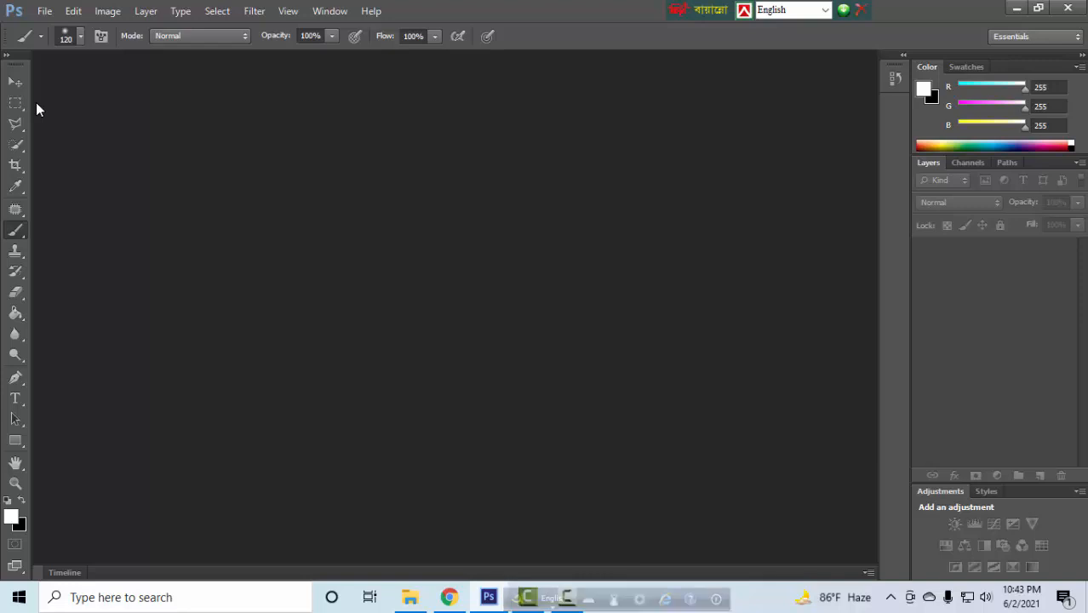
pyautogui.click(44, 11)
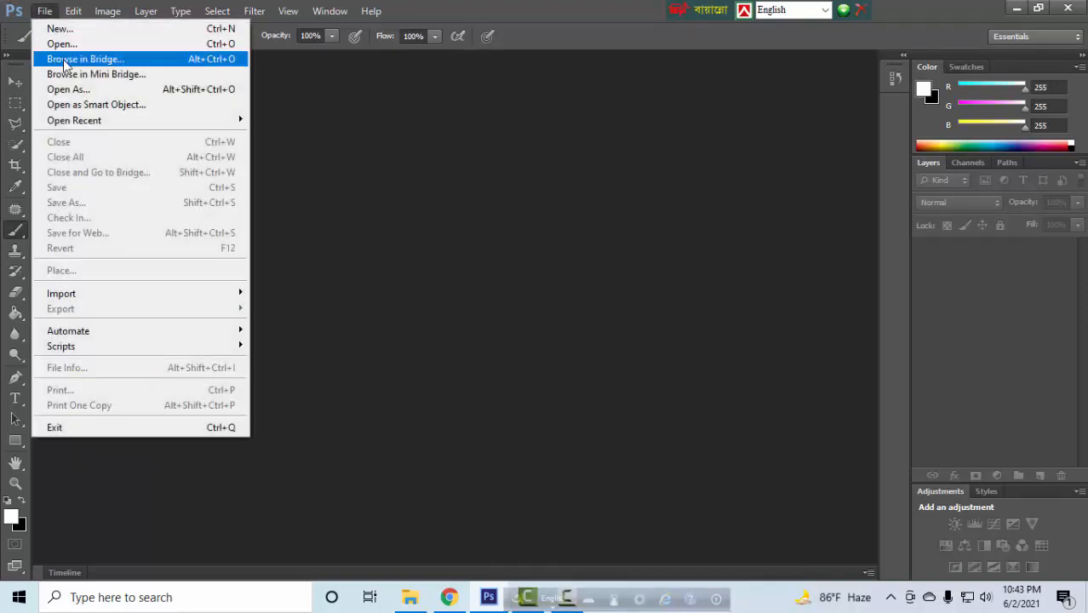
pyautogui.click(67, 45)
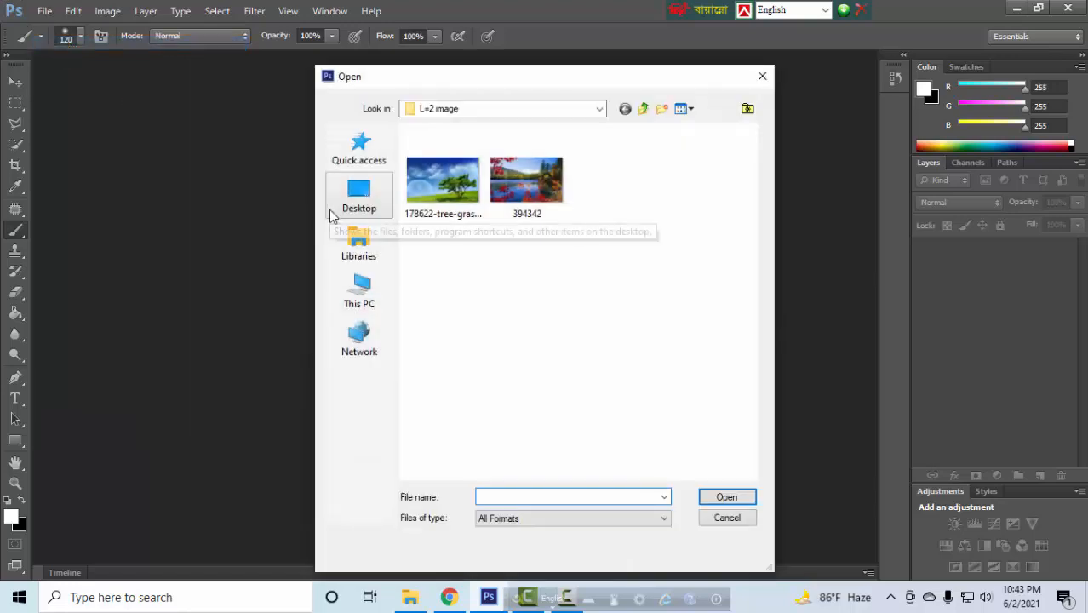
pyautogui.moveTo(573, 238); pyautogui.dragTo(433, 181)
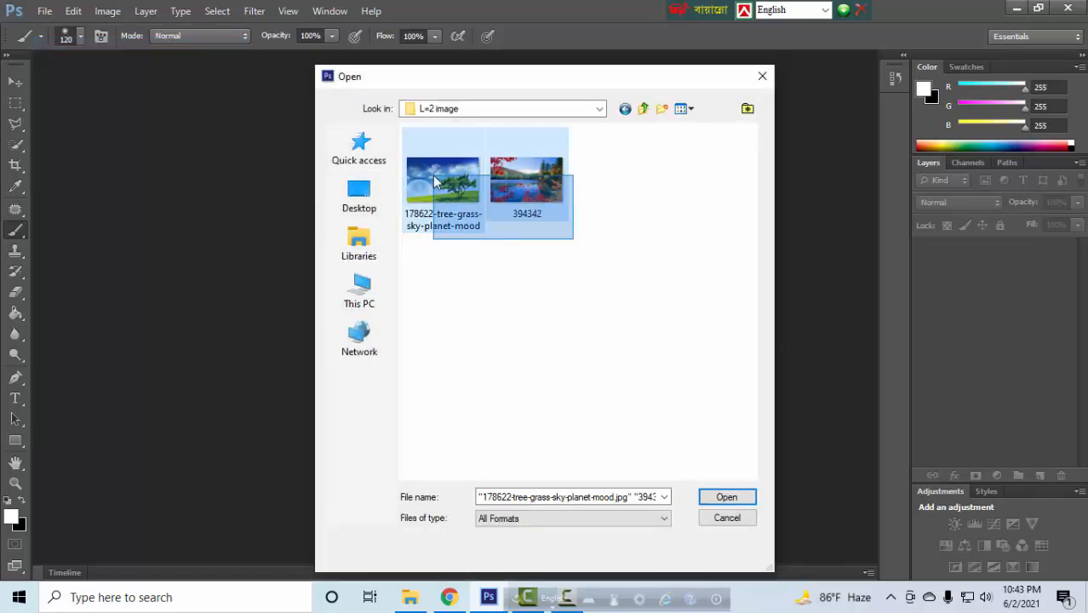
pyautogui.click(722, 495)
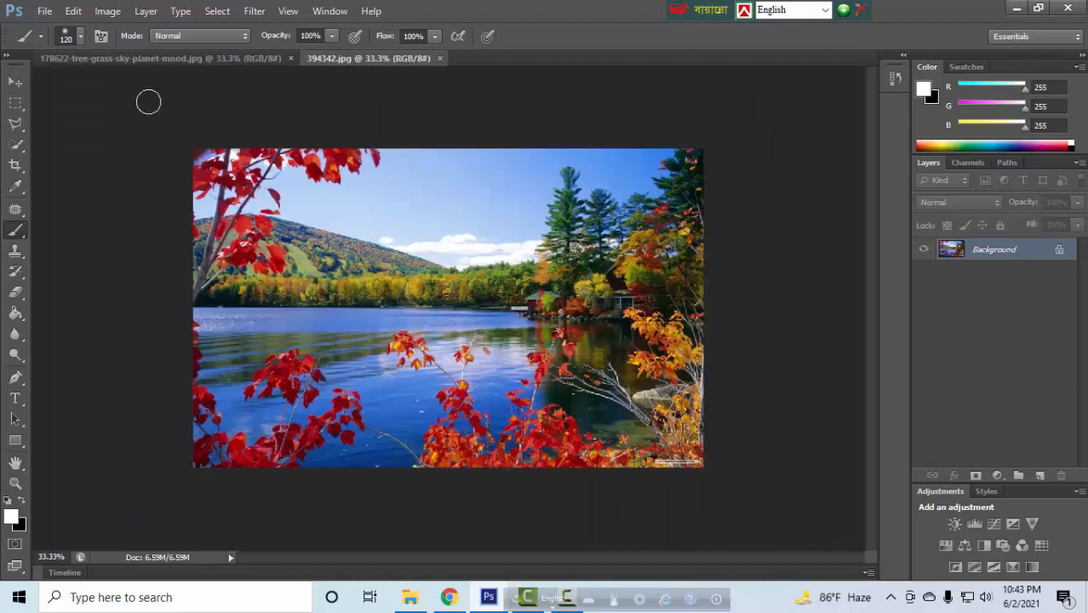
# Copy the autumn lake photo from 394342.jpg into the tree document with the Move tool, aligned so it covers the whole canvas.
pyautogui.click(232, 63)
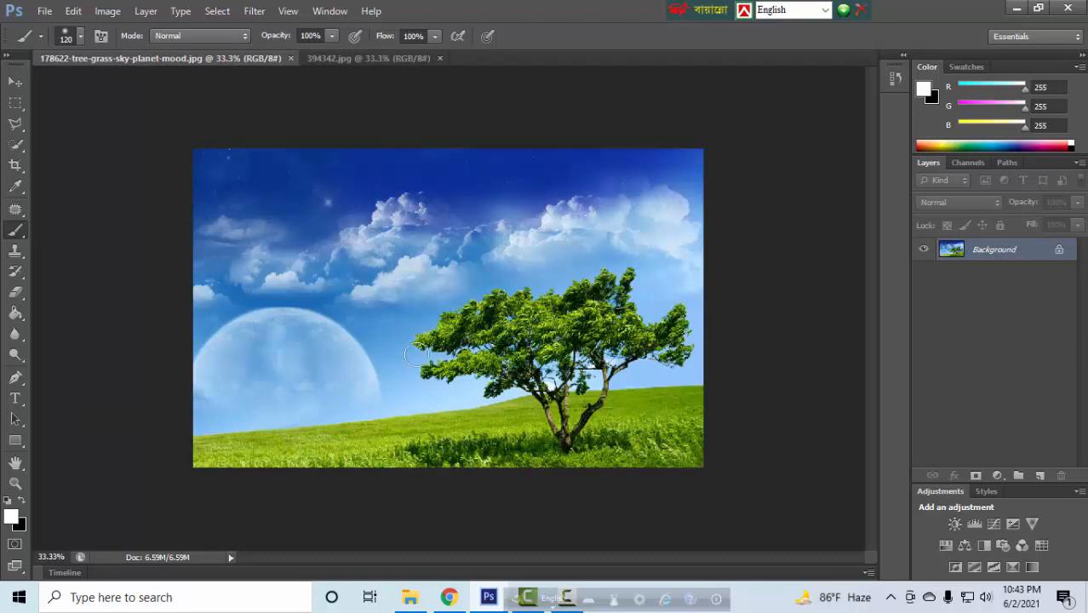
pyautogui.click(342, 59)
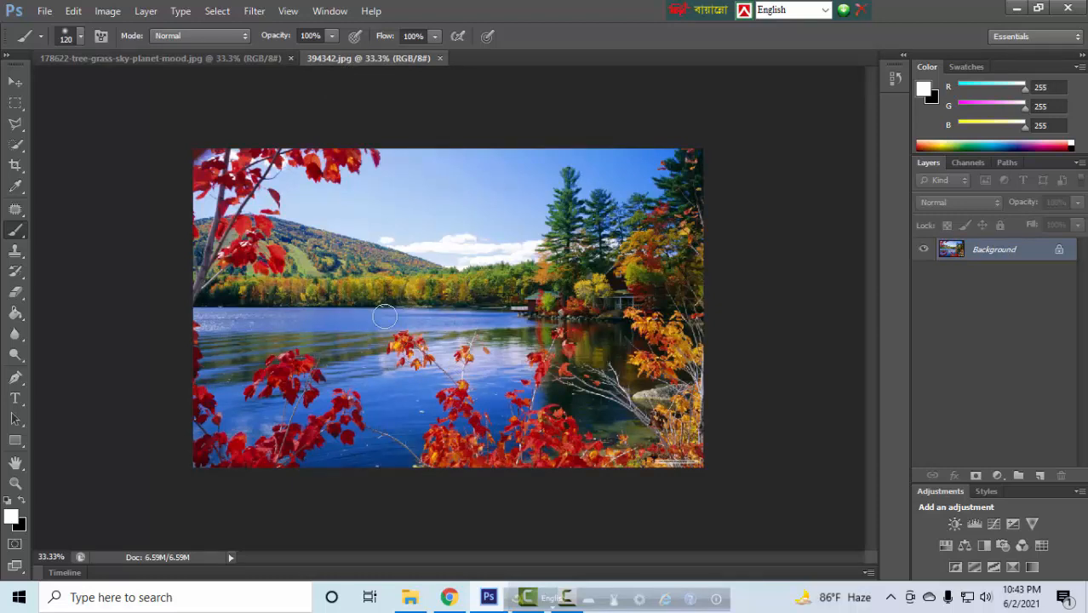
pyautogui.click(175, 59)
pyautogui.click(332, 62)
pyautogui.click(14, 84)
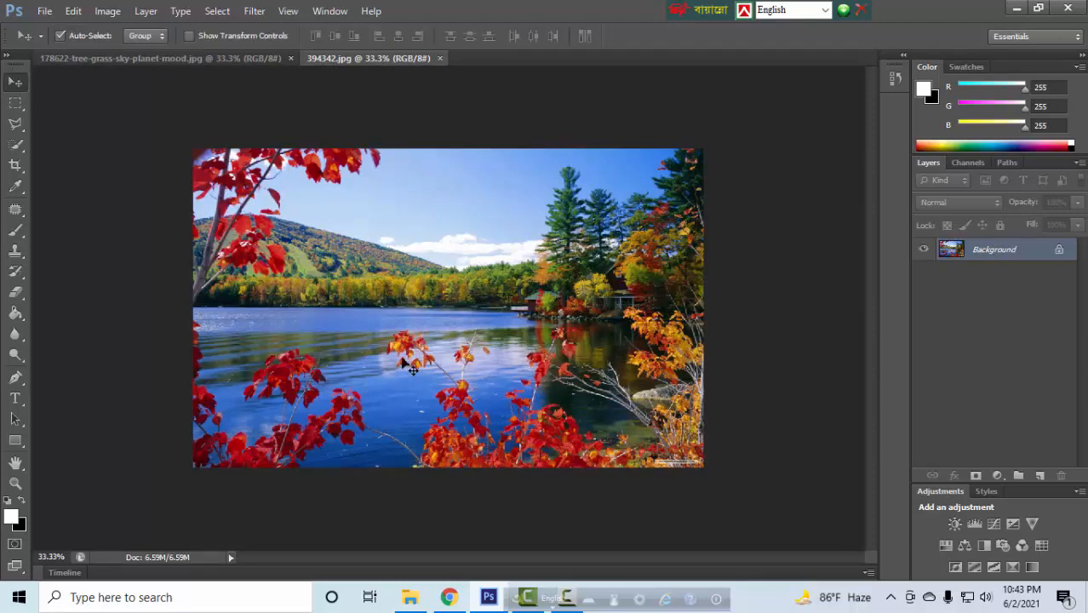
pyautogui.moveTo(266, 212); pyautogui.dragTo(424, 385)
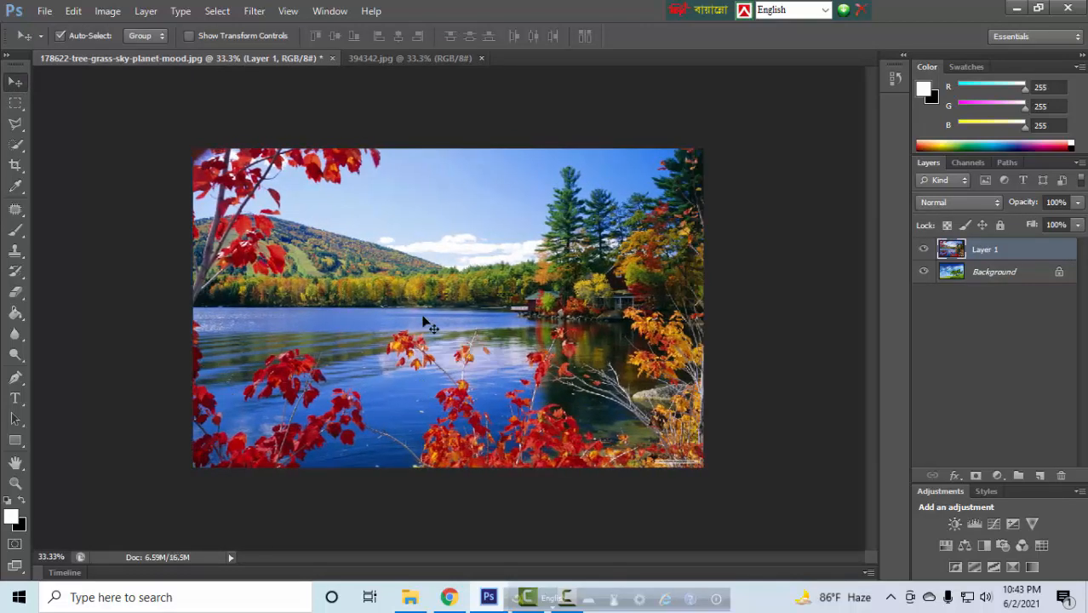
# Convert the tree image's Background into the regular layer Layer 0 and move it above the lake layer.
pyautogui.doubleClick(994, 274)
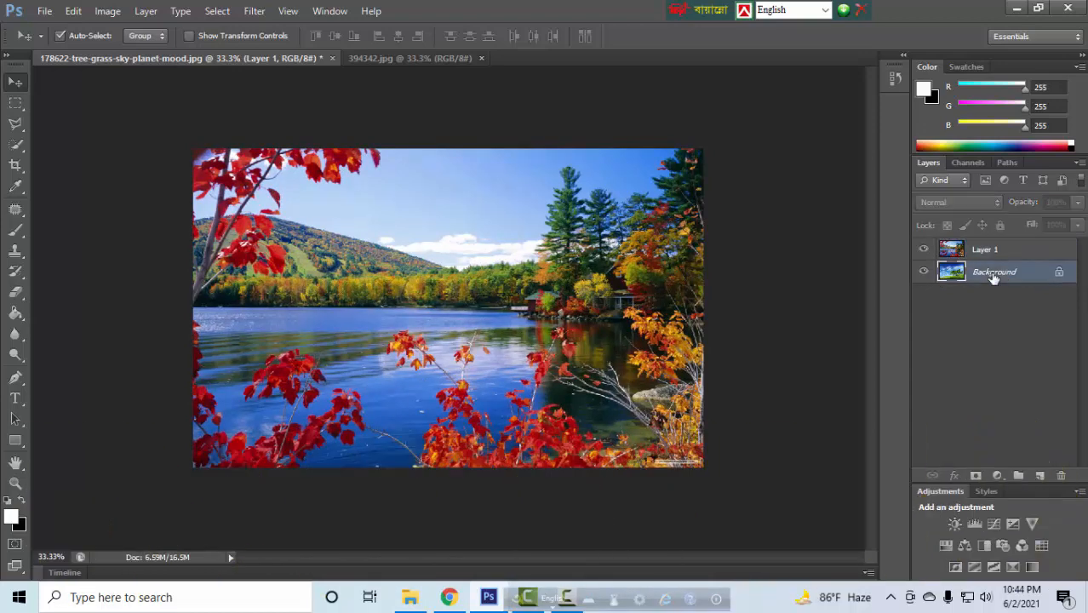
pyautogui.click(681, 188)
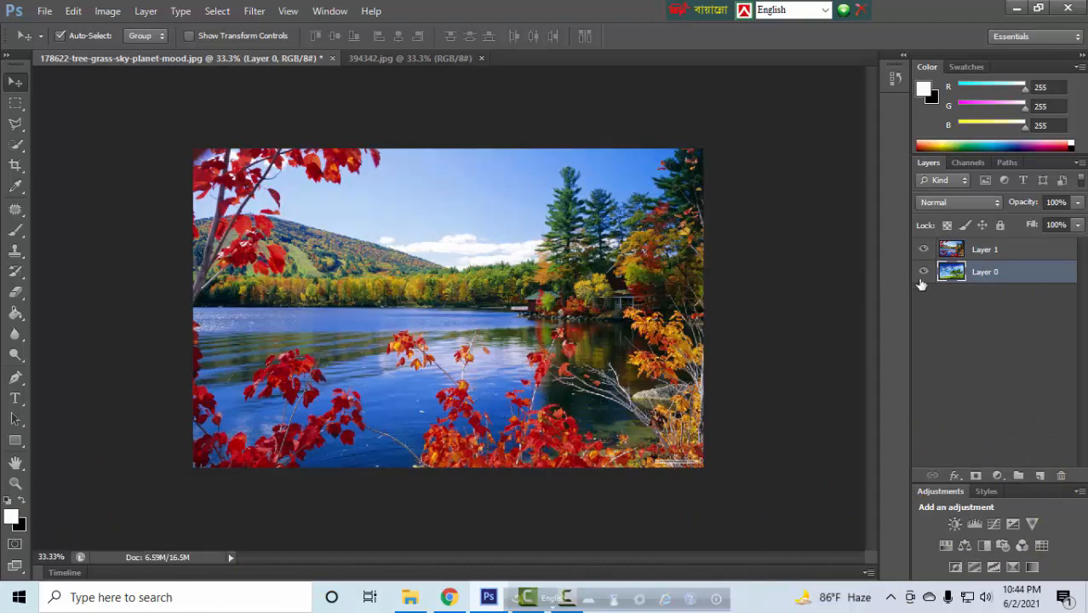
pyautogui.moveTo(984, 274); pyautogui.dragTo(979, 249)
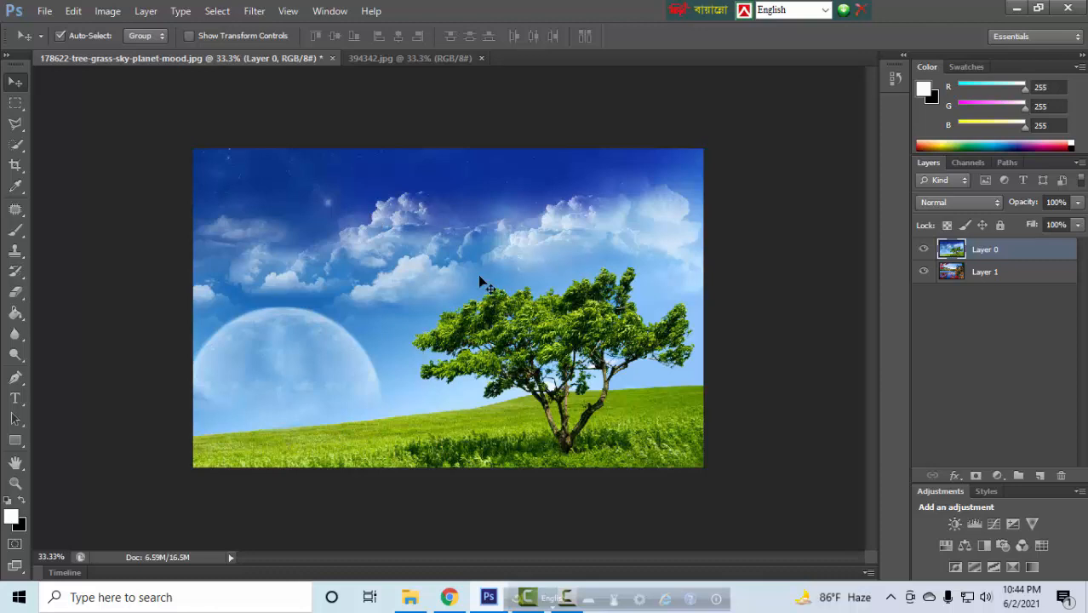
# Isolate the tree layer's Blue channel and duplicate it.
pyautogui.click(969, 163)
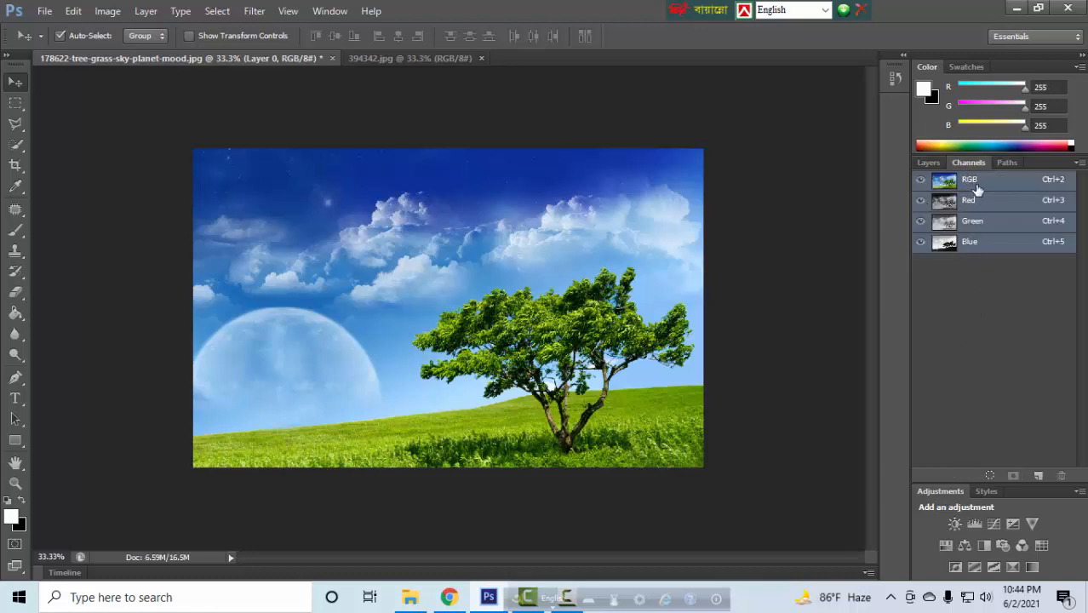
pyautogui.click(975, 246)
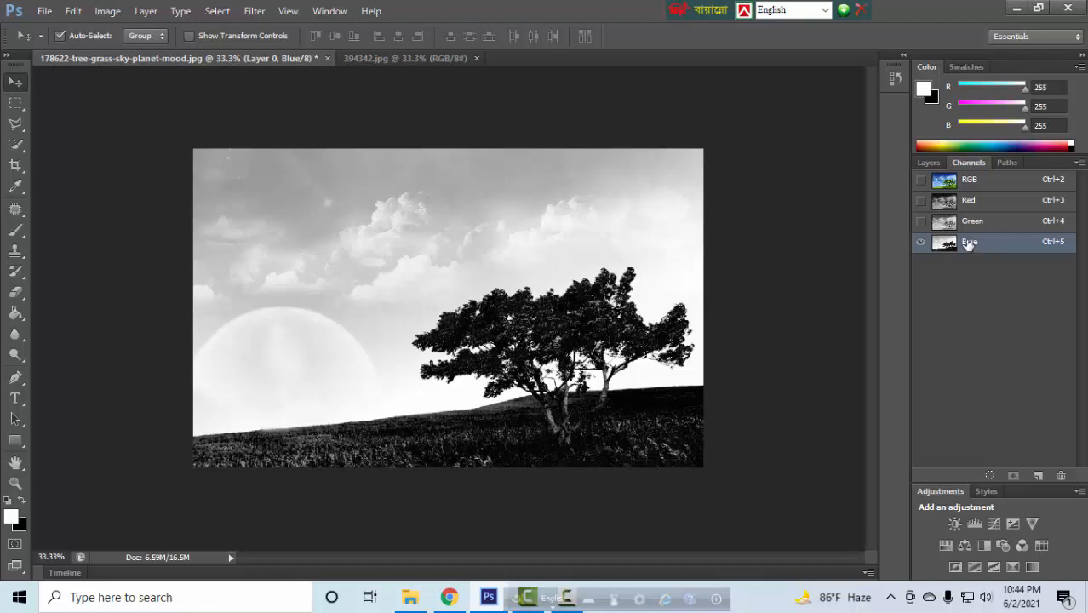
pyautogui.moveTo(971, 244); pyautogui.dragTo(1037, 475)
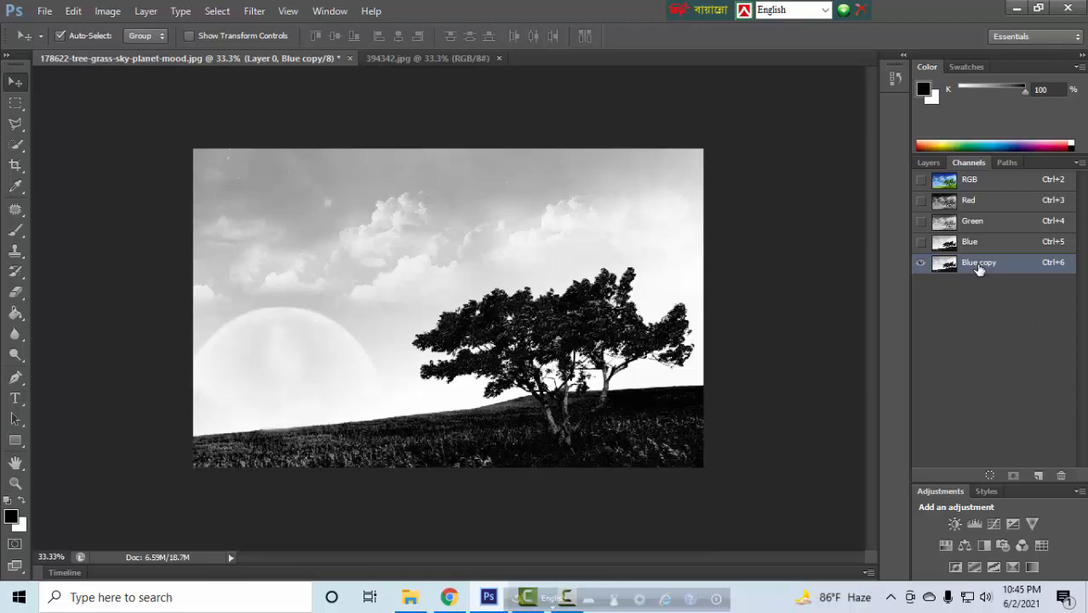
# Apply Levels to the Blue copy channel with black input 112 and white input 114, and brush the white specks in the grass black.
pyautogui.hotkey('ctrl', 'l')
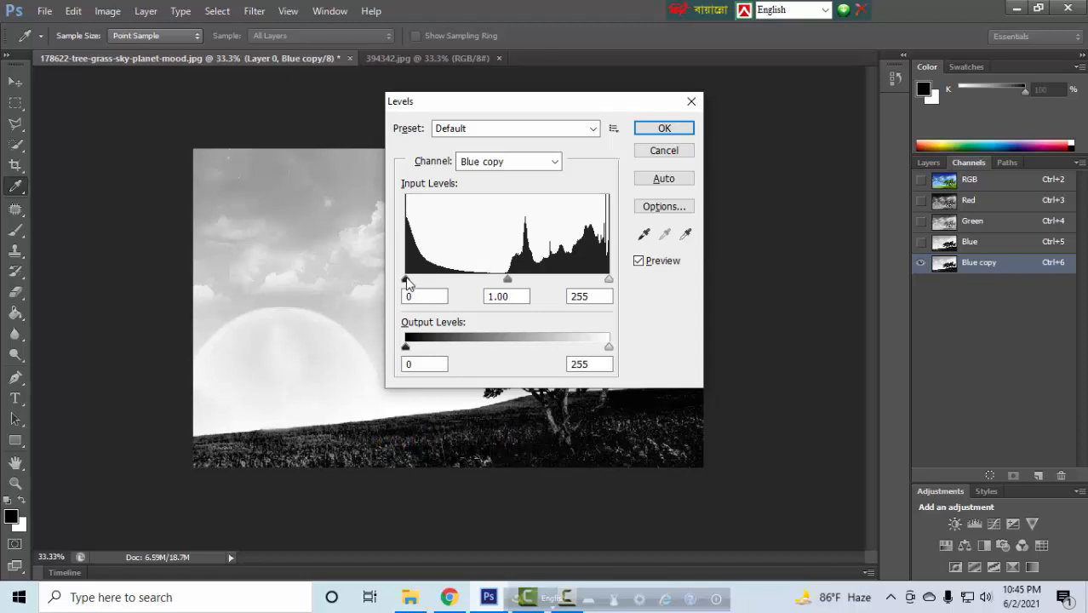
pyautogui.moveTo(406, 281); pyautogui.dragTo(470, 279)
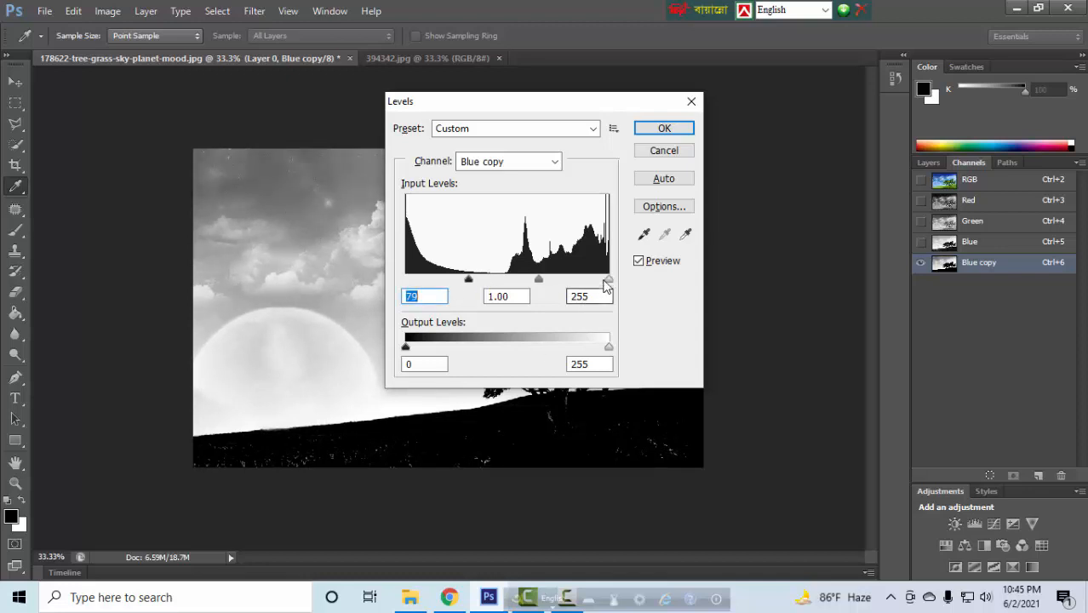
pyautogui.moveTo(606, 281); pyautogui.dragTo(495, 280)
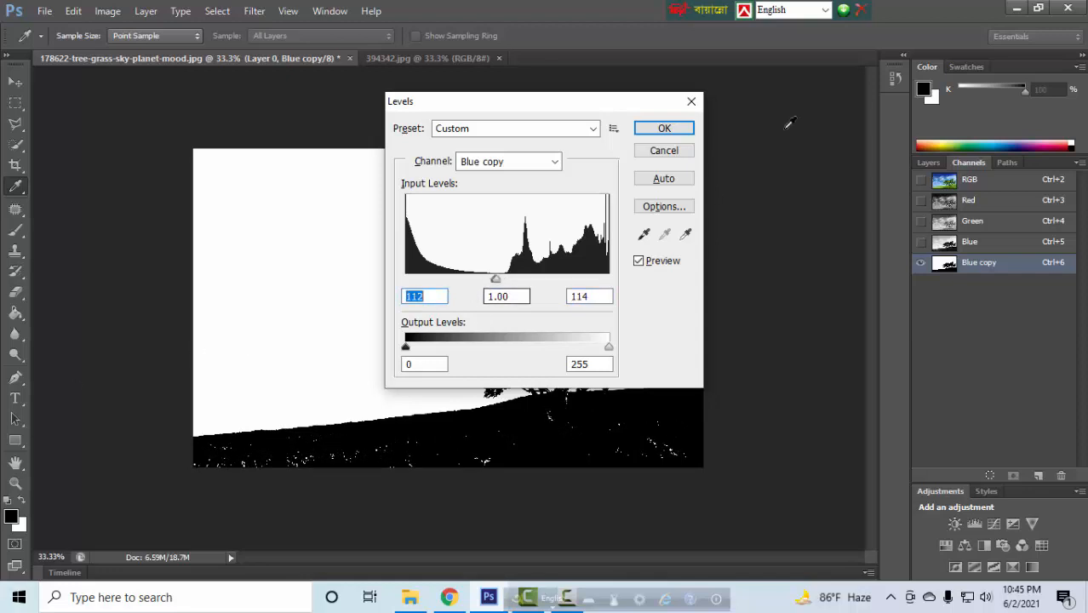
pyautogui.click(664, 131)
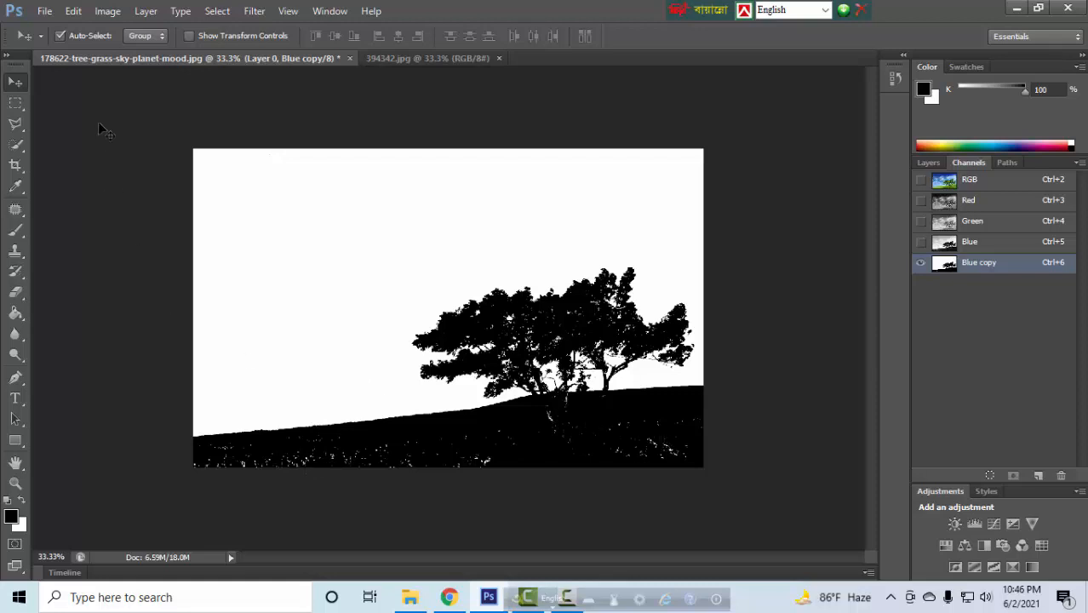
pyautogui.click(16, 232)
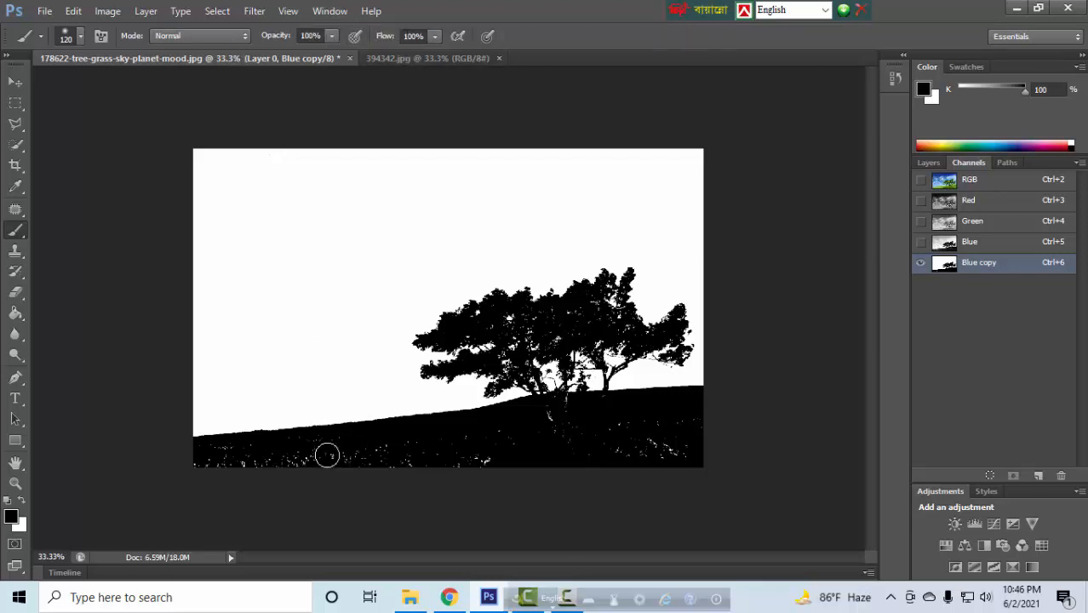
pyautogui.moveTo(364, 442)
pyautogui.mouseDown()
pyautogui.moveTo(187, 458)
pyautogui.moveTo(309, 461)
pyautogui.moveTo(300, 465)
pyautogui.moveTo(469, 456)
pyautogui.moveTo(407, 449)
pyautogui.moveTo(477, 443)
pyautogui.moveTo(453, 462)
pyautogui.moveTo(555, 463)
pyautogui.moveTo(500, 454)
pyautogui.moveTo(573, 408)
pyautogui.moveTo(560, 407)
pyautogui.moveTo(697, 403)
pyautogui.moveTo(595, 443)
pyautogui.moveTo(692, 423)
pyautogui.moveTo(501, 437)
pyautogui.moveTo(669, 458)
pyautogui.moveTo(563, 451)
pyautogui.moveTo(546, 410)
pyautogui.moveTo(648, 402)
pyautogui.moveTo(706, 434)
pyautogui.mouseUp()
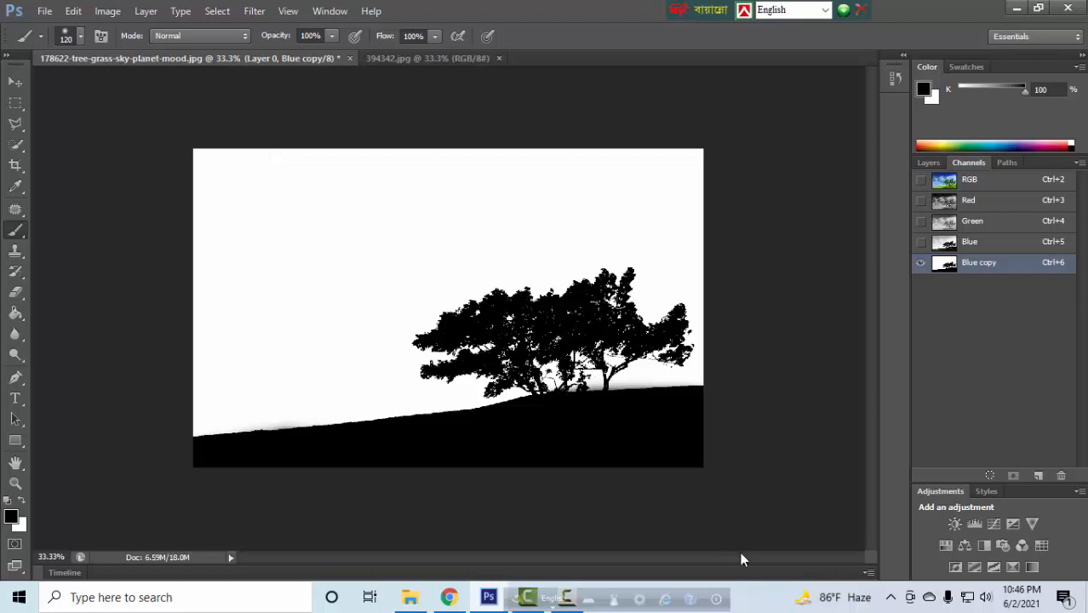
# Load the Blue copy channel as a selection and add a layer mask to the tree layer that hides the selected sky.
pyautogui.keyDown('ctrl'); pyautogui.click(945, 265); pyautogui.keyUp('ctrl')
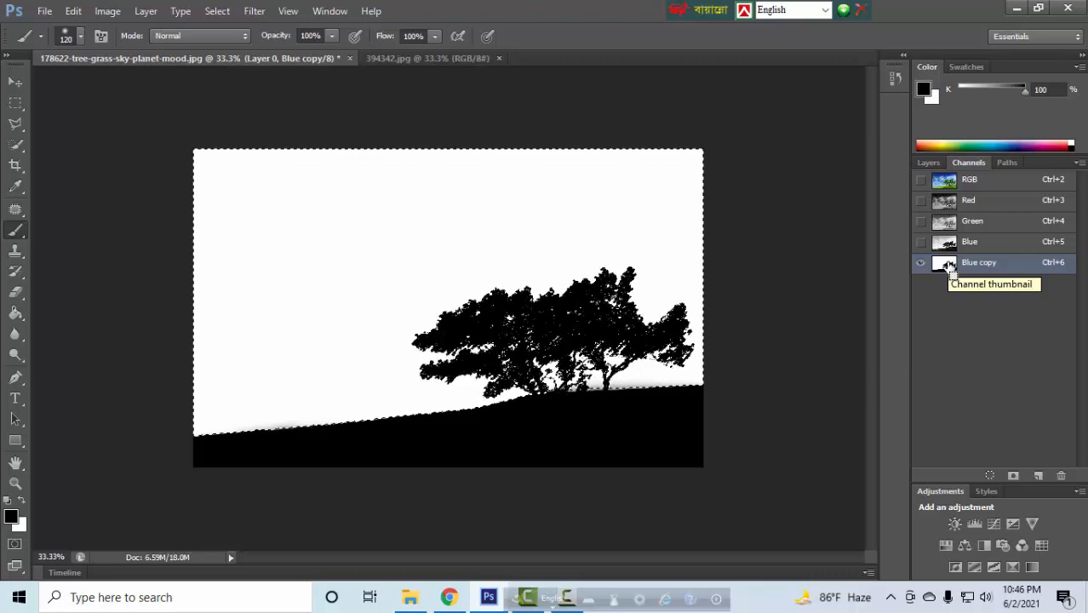
pyautogui.click(954, 184)
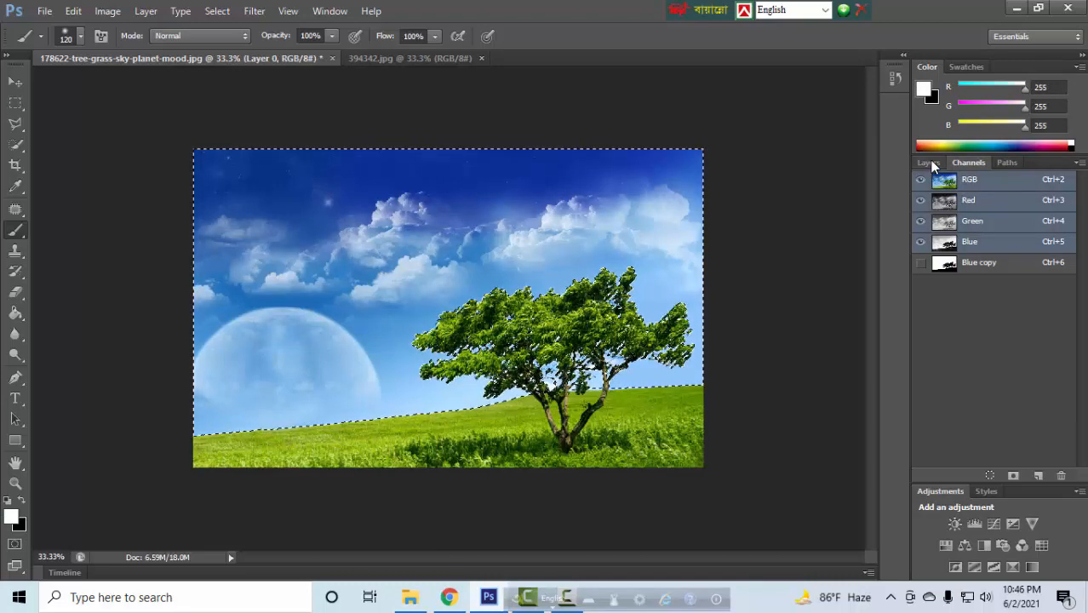
pyautogui.click(928, 162)
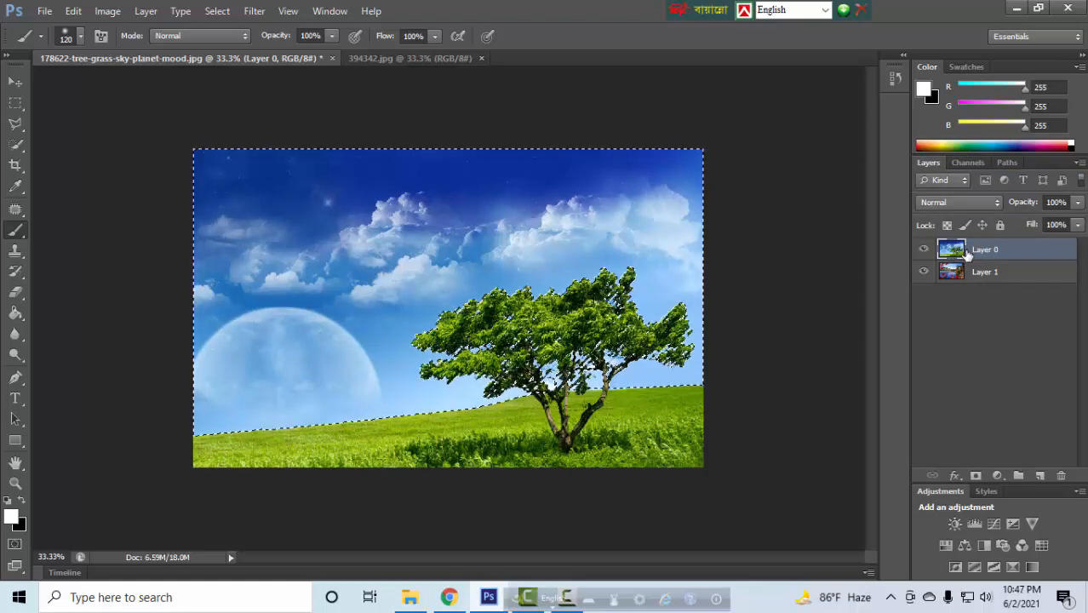
pyautogui.click(977, 478)
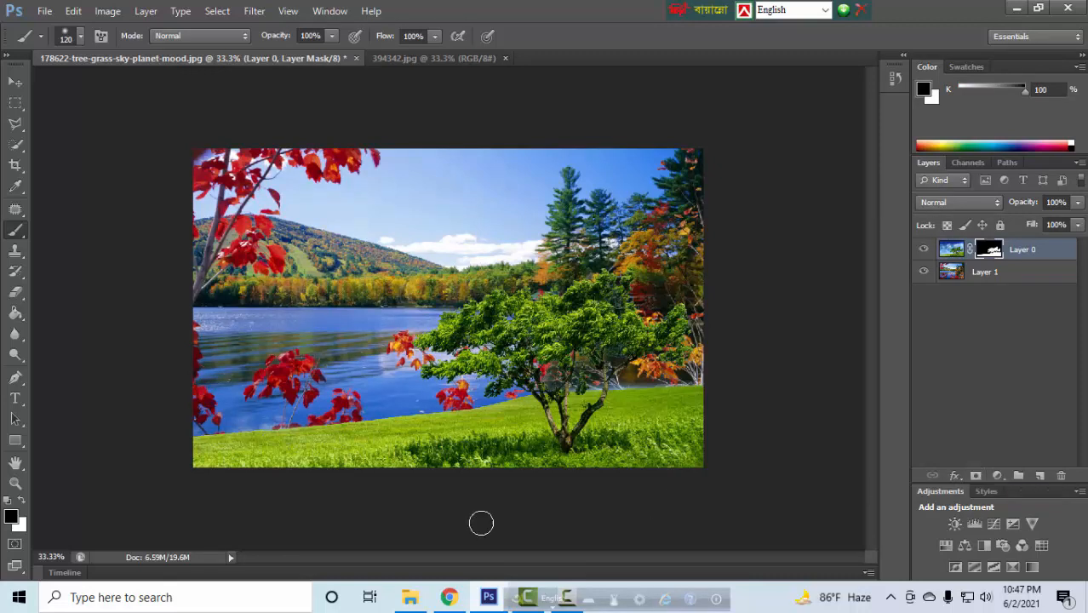
# Inspect the masked tree and grass against transparency by temporarily hiding the lake layer.
pyautogui.click(923, 271)
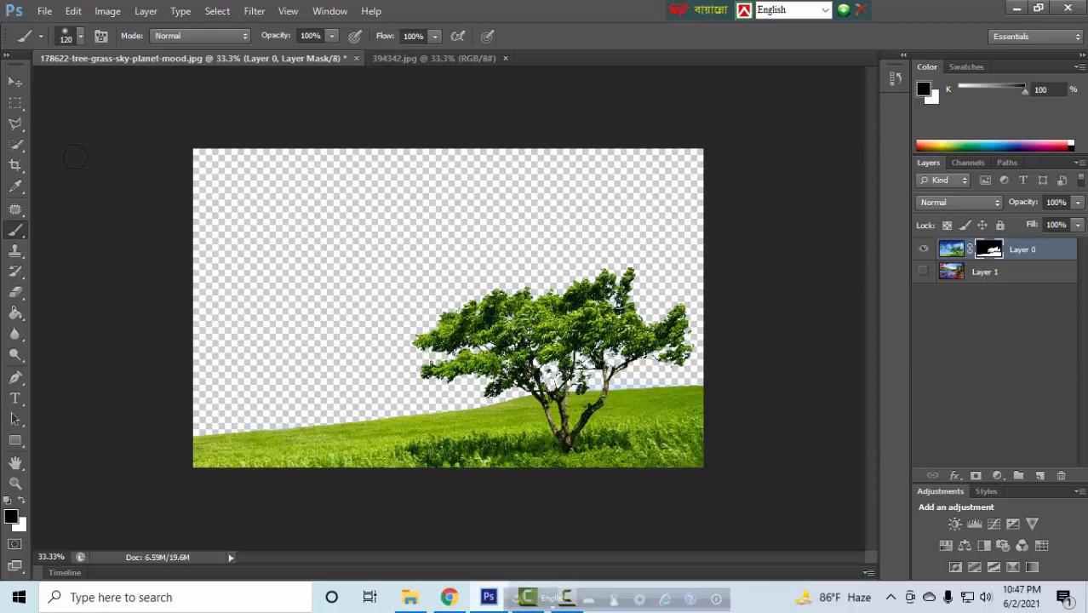
pyautogui.click(14, 83)
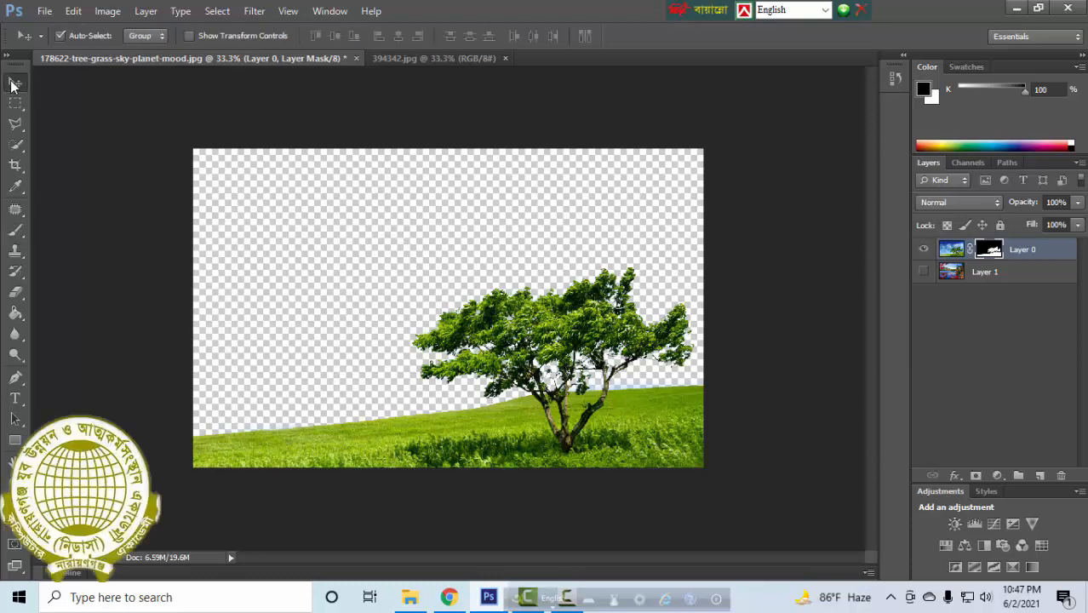
pyautogui.moveTo(494, 426); pyautogui.dragTo(455, 437)
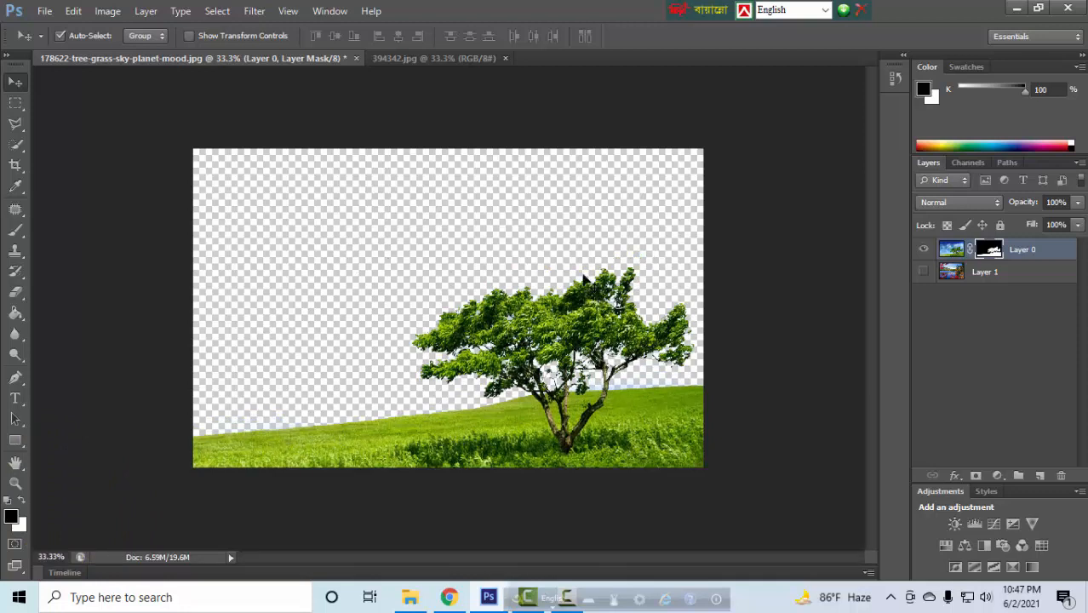
pyautogui.click(925, 274)
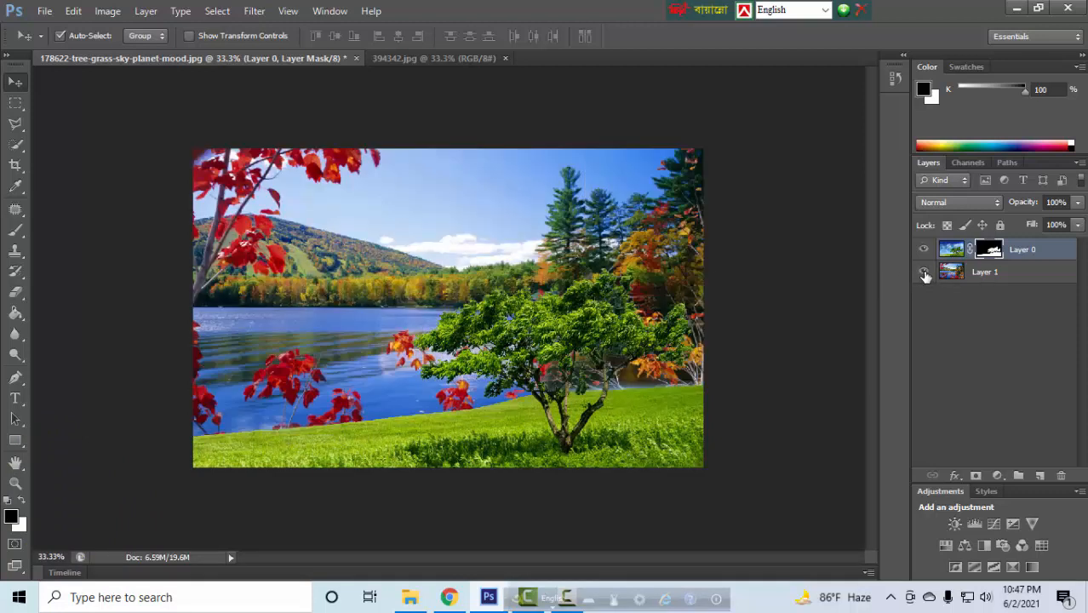